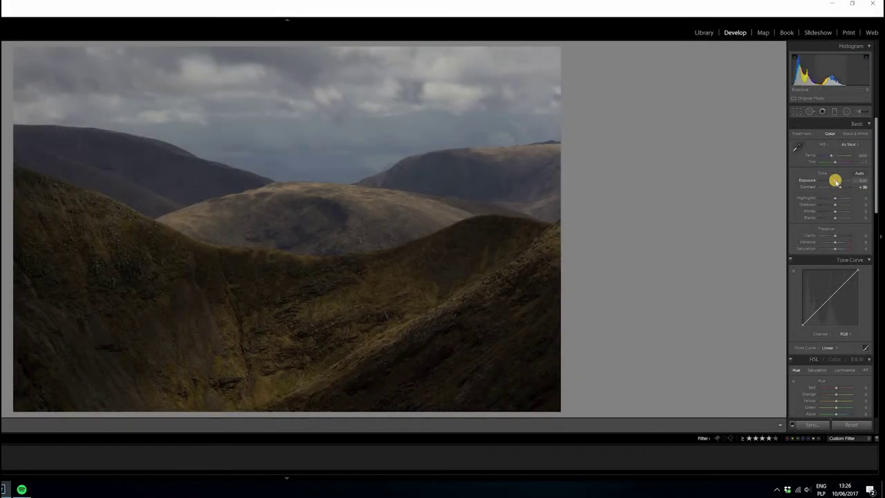
Step: Set Exposure +0.30, Highlights -40, Shadows +25 and Whites +48 in the Basic panel
left_click_drag(836, 181, 837, 182)
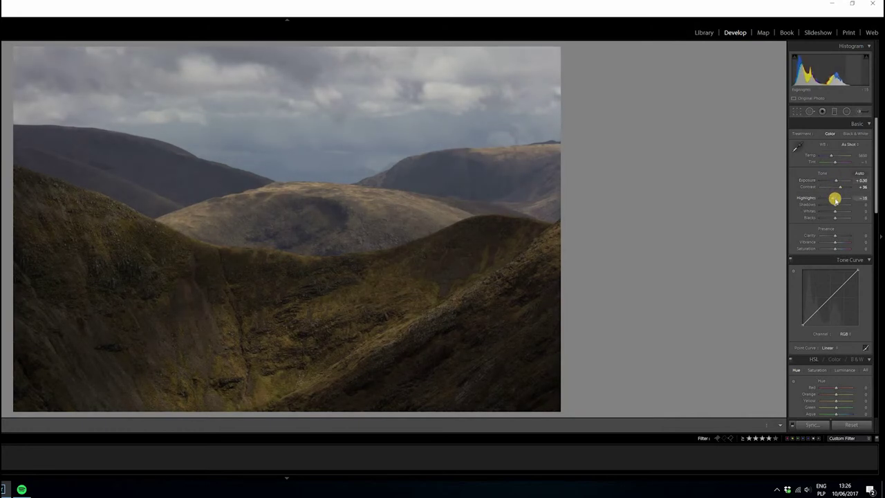
left_click(834, 205)
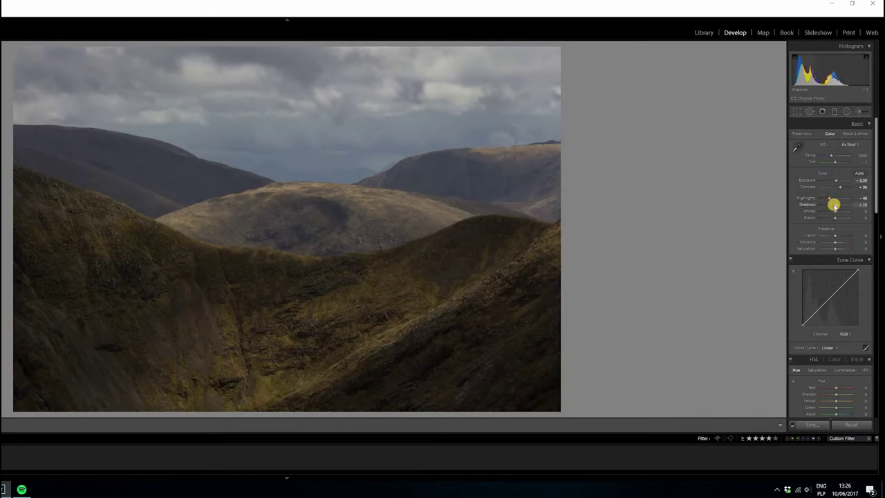
mouse_move(834, 211)
left_mouse_down()
mouse_move(842, 210)
mouse_move(835, 218)
left_mouse_up()
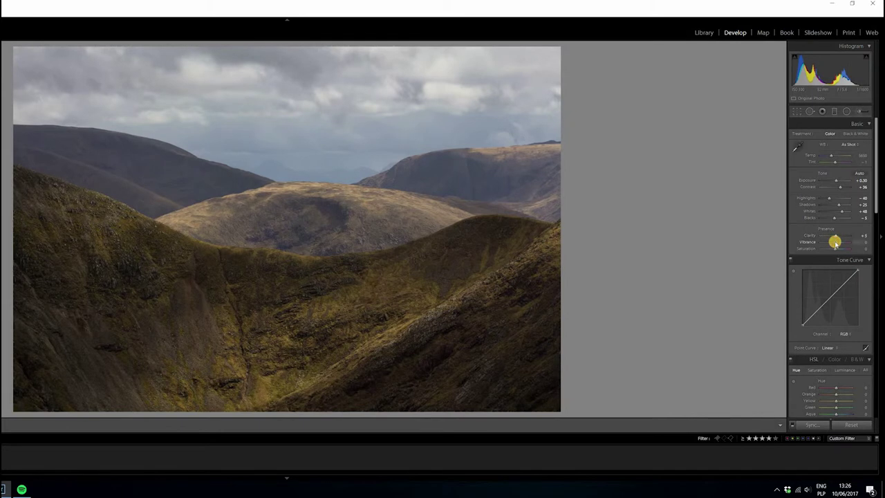
Step: Add Vibrance +5 and a Clarity 26 sky graduated filter, then lower Orange and Yellow hues about -14
left_click_drag(835, 242, 835, 242)
left_click(829, 111)
left_click_drag(300, 88, 309, 166)
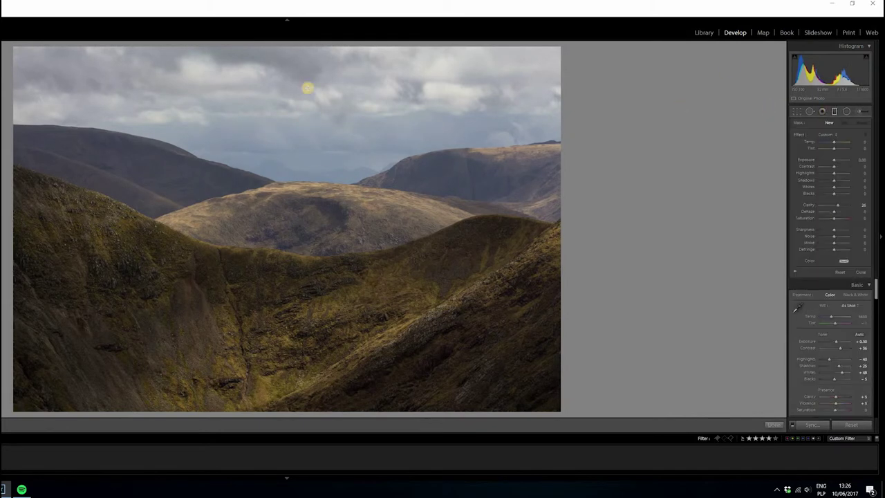
left_click_drag(834, 204, 836, 204)
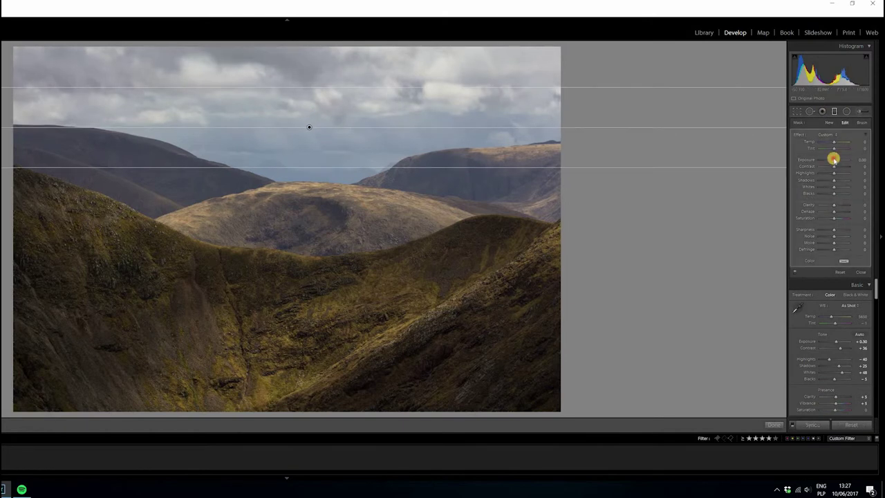
left_click(773, 425)
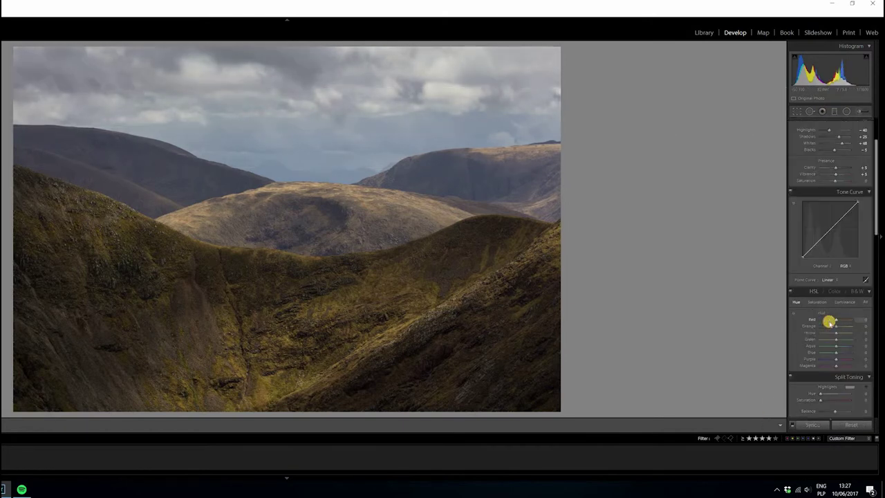
left_click(792, 312)
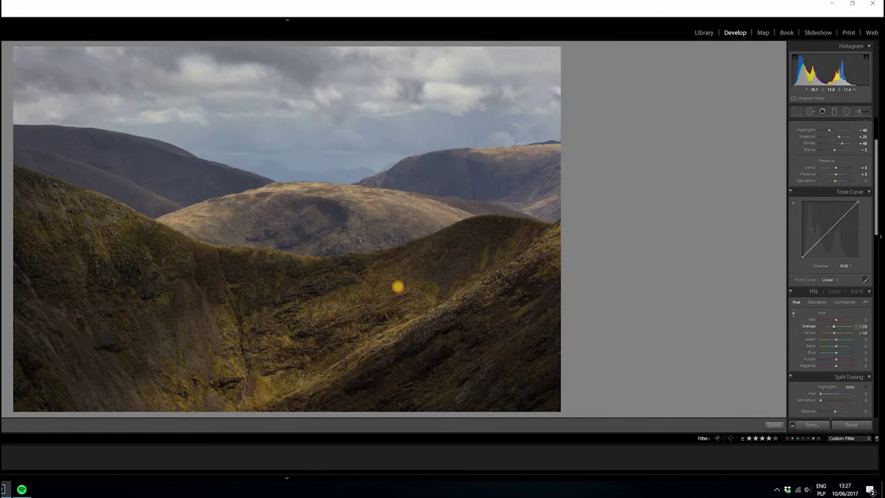
left_click(774, 421)
Step: Set sharpening Masking to 55 and Luminance noise reduction to 5, checking the slopes at 1:1
scroll(827, 317, "down", 5)
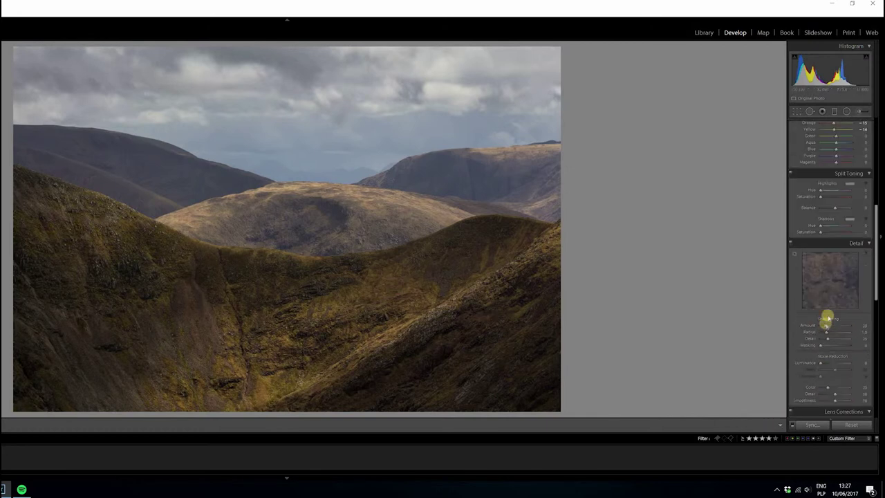
left_click_drag(826, 346, 835, 344)
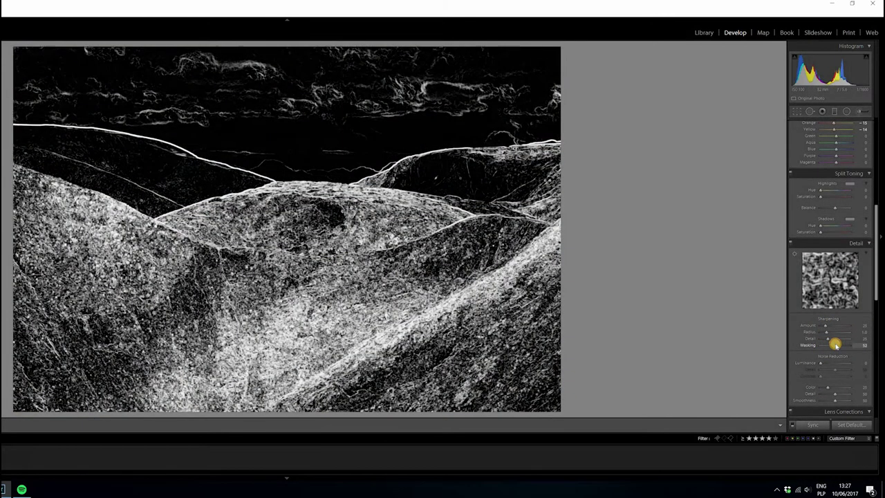
left_click(461, 315)
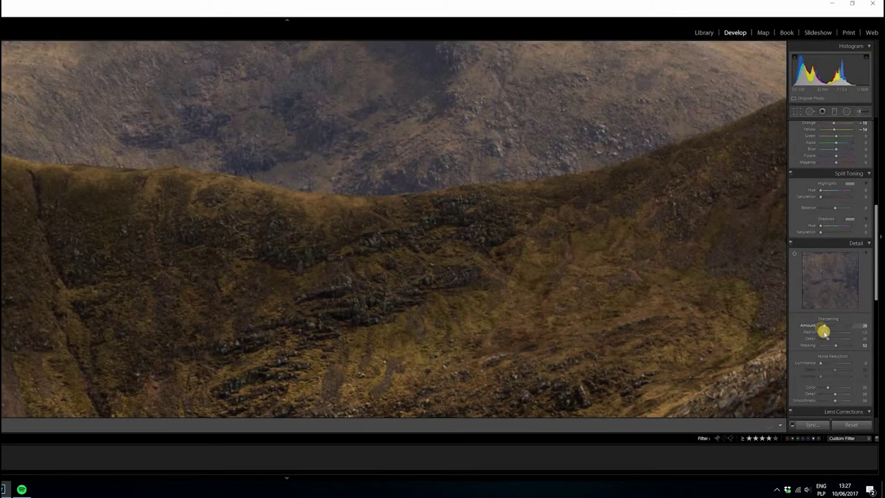
left_click_drag(834, 346, 817, 349)
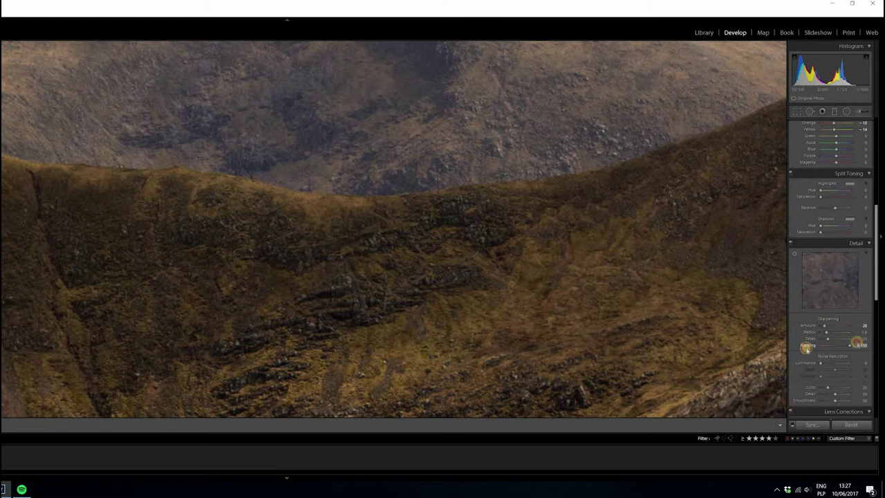
left_click_drag(873, 345, 854, 349)
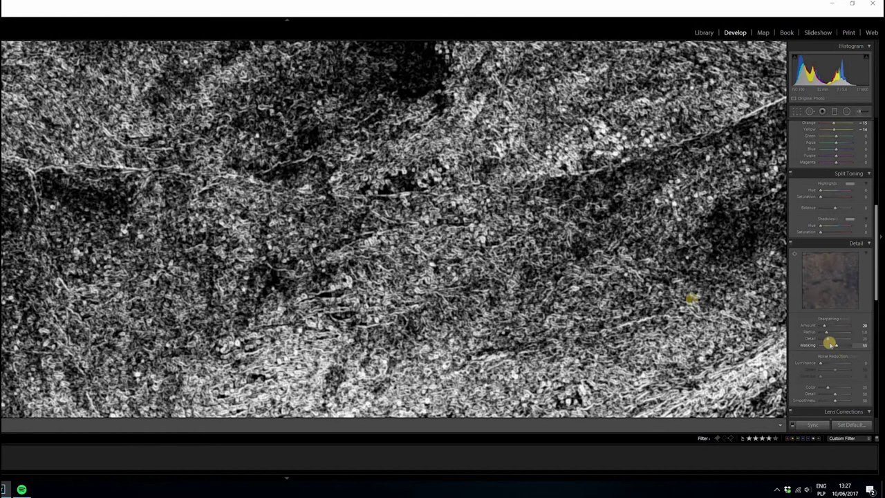
left_click_drag(849, 349, 836, 345)
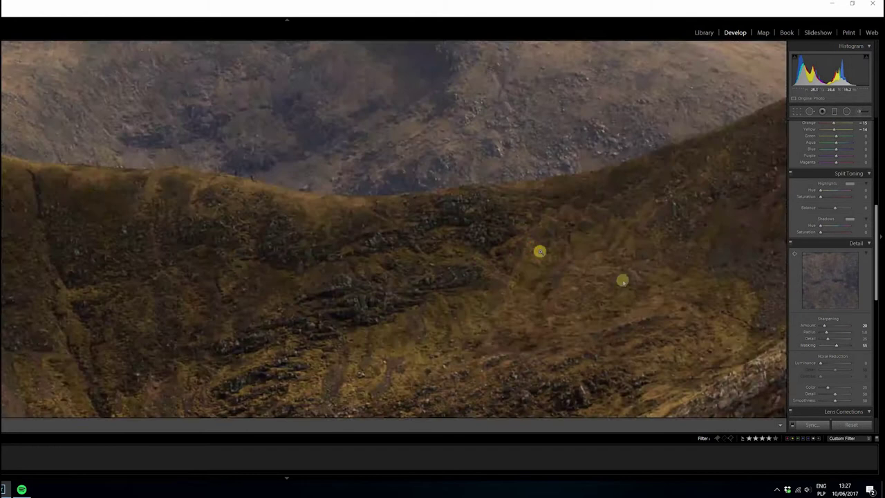
left_click(539, 251)
left_click(454, 339)
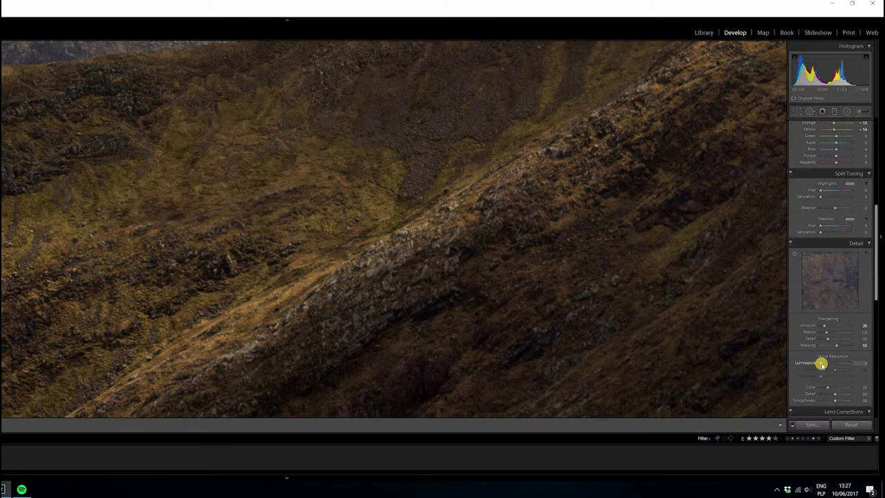
left_click_drag(702, 236, 788, 369)
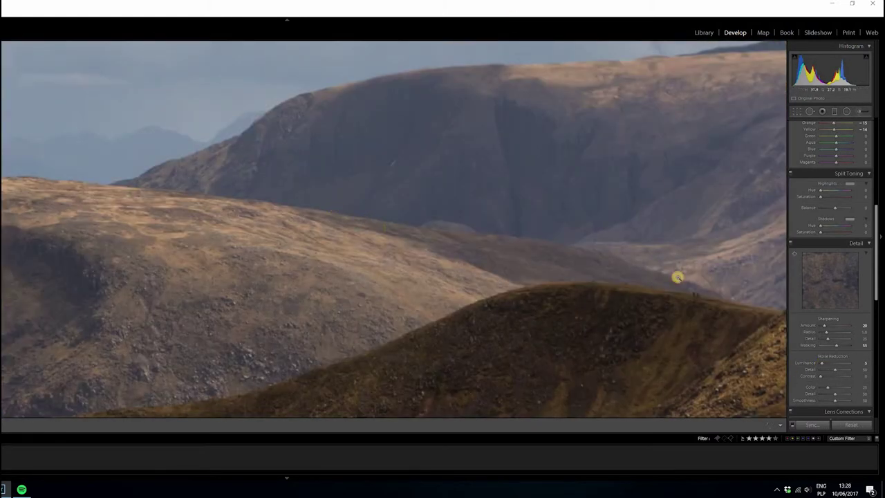
Step: Enable Lens Corrections and set Dehaze to +5
left_click(667, 276)
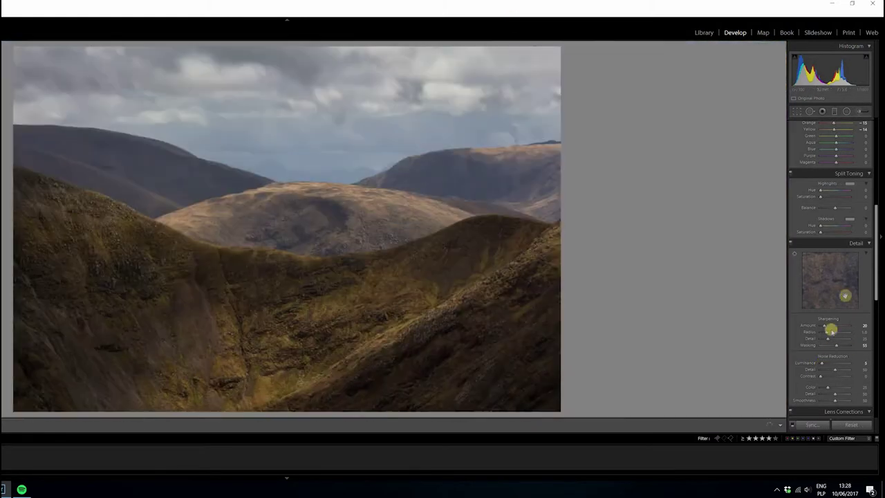
scroll(833, 310, "down", 5)
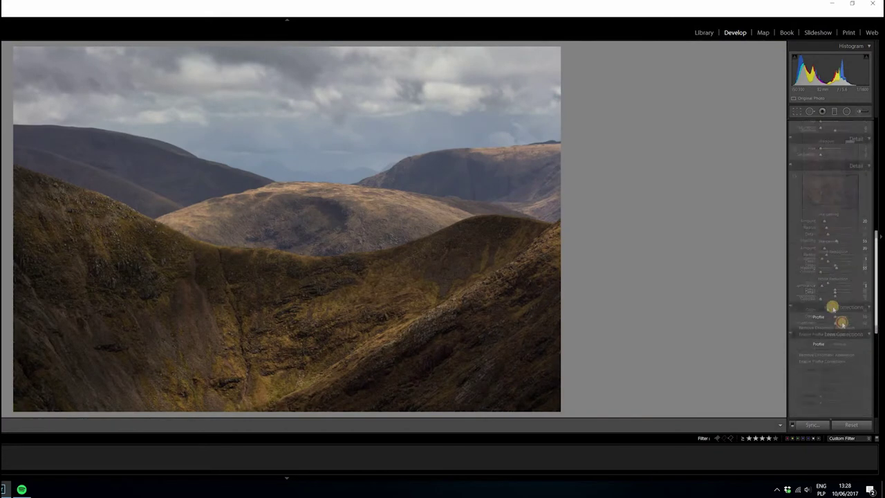
left_click(836, 290)
scroll(801, 328, "down", 3)
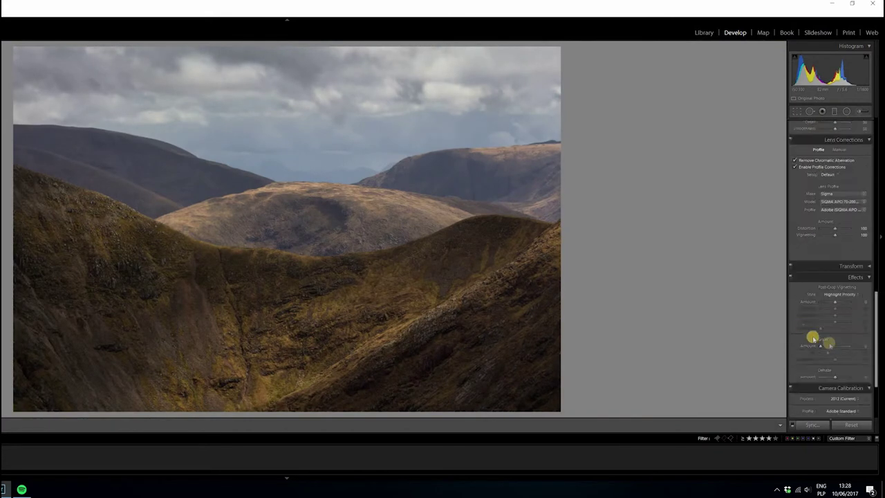
scroll(825, 339, "down", 3)
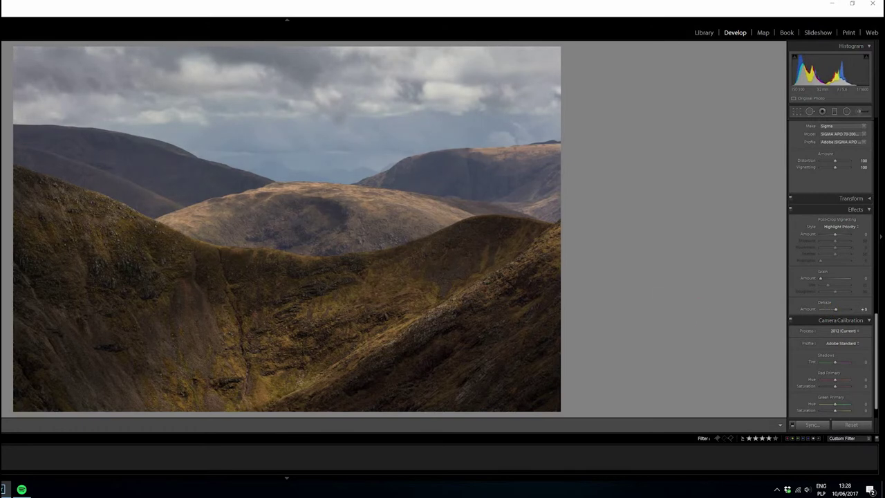
Step: Compare the edit against the original in split Before/After view, then return to single view
key("y")
key("shift+y")
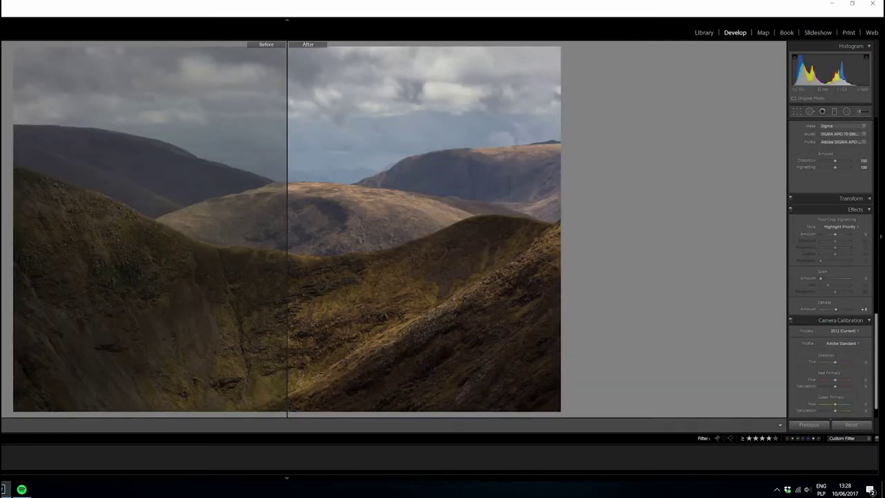
key("y")
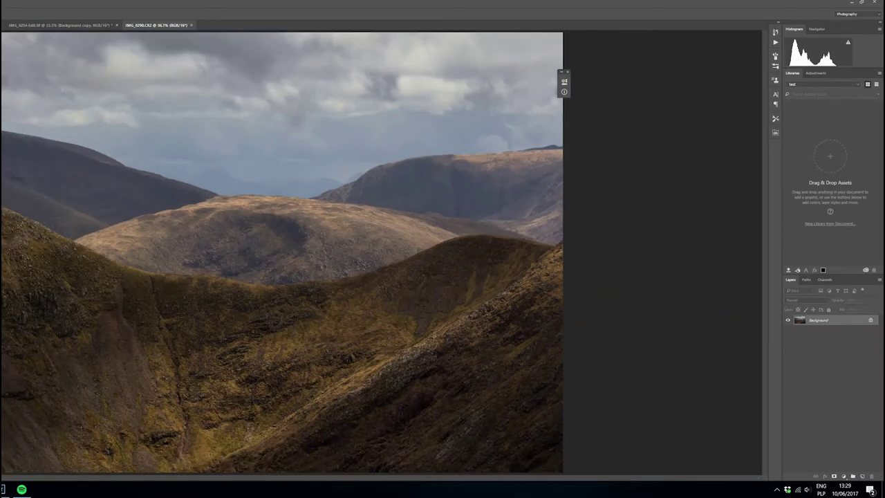
Step: Delete three unneeded Lights luminosity-mask channels from the Channels panel
key("F2")
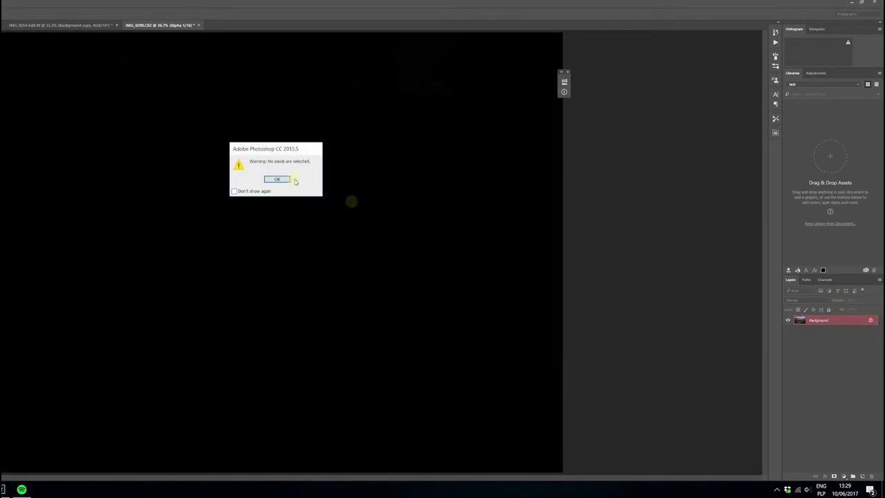
left_click(277, 179)
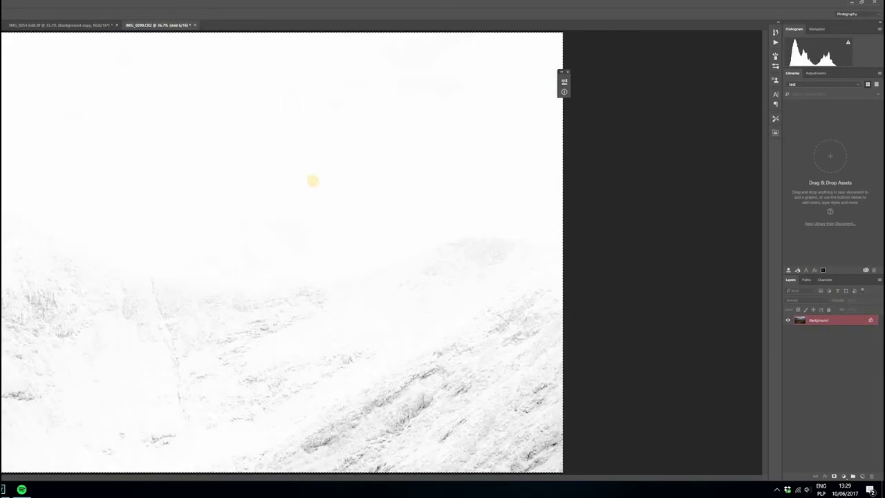
left_click(824, 279)
key("ctrl+2")
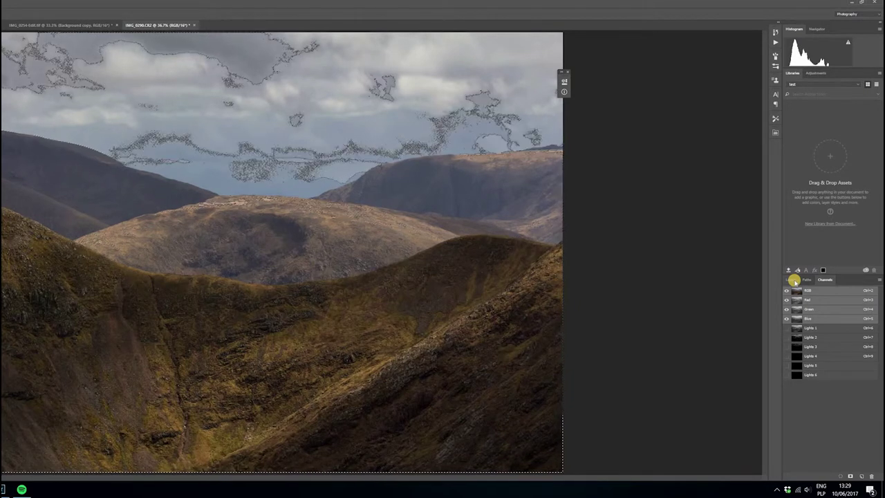
left_click_drag(822, 336, 874, 477)
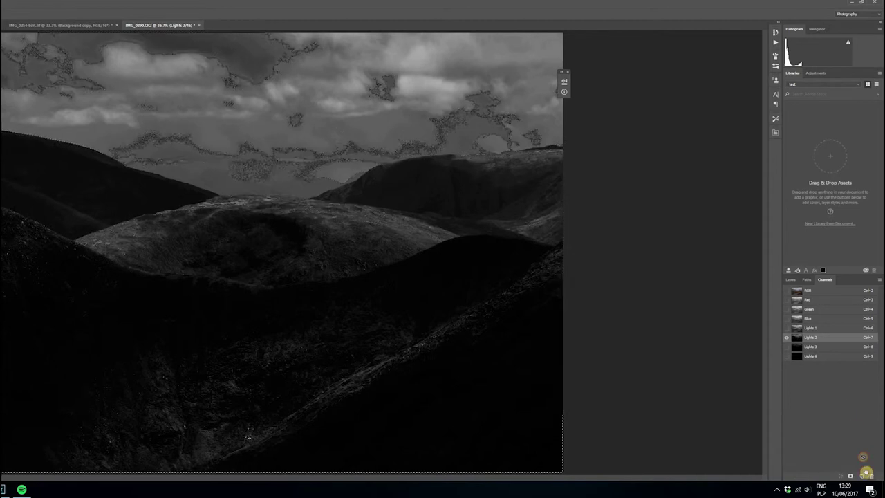
left_click_drag(833, 329, 869, 476)
left_click_drag(832, 338, 864, 474)
Step: Clear the selection and add a Levels adjustment layer above the Background
left_click(807, 290)
left_click(790, 279)
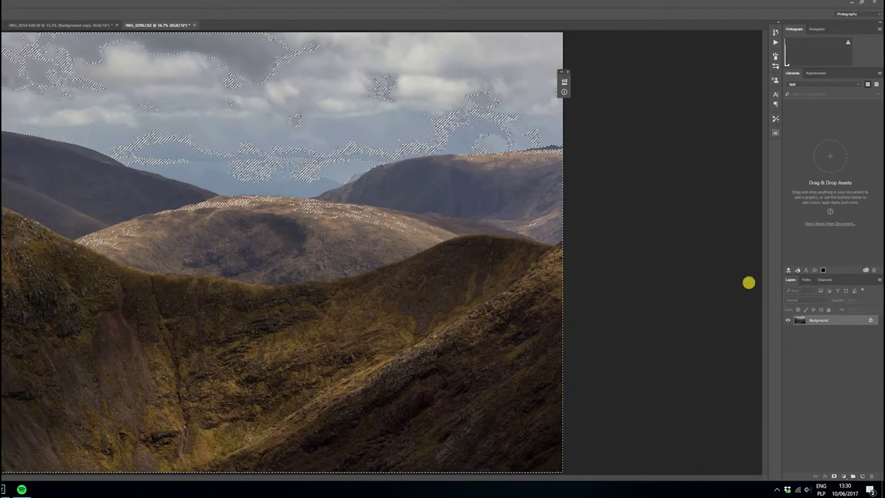
key("ctrl+d")
left_click(843, 476)
left_click(829, 352)
Step: Darken the whole image's midtones with the Levels 1 midtone slider
left_click_drag(523, 150, 494, 151)
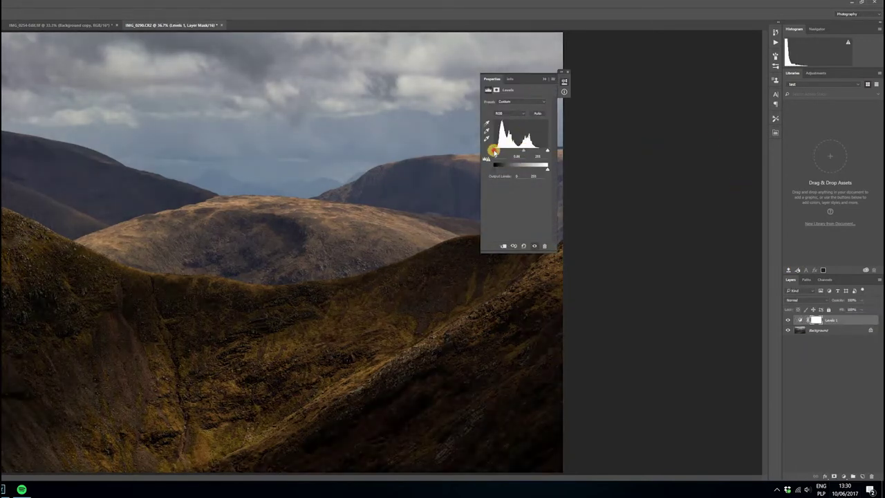
left_click(546, 74)
left_click(858, 330)
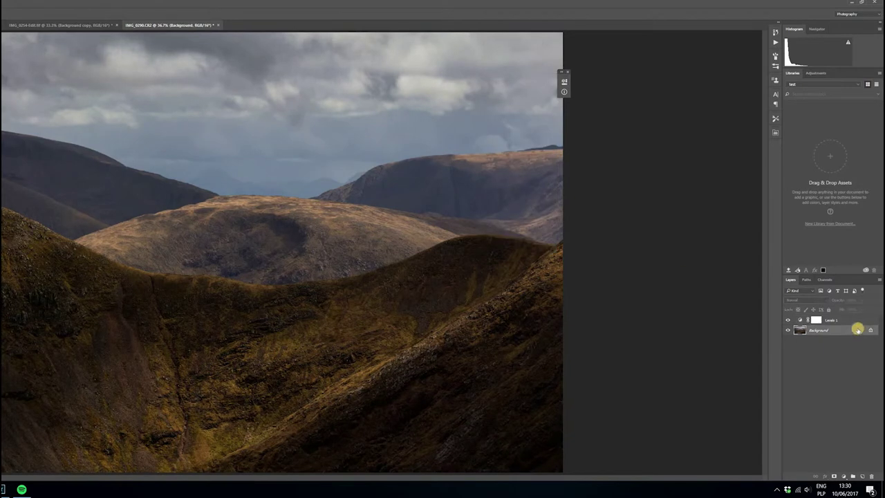
key("F2")
key("Return")
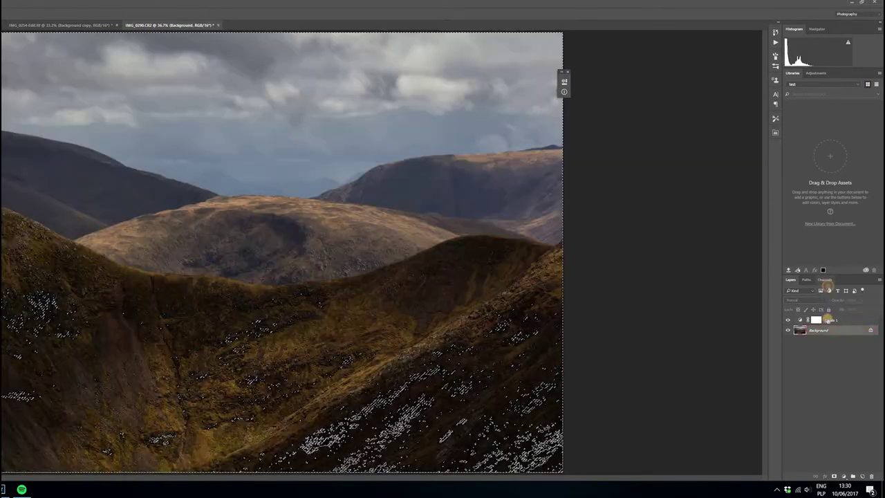
Step: Add Levels 2 masked by the Lights 2 luminosity selection to darken the bright areas
left_click(824, 280)
left_click(810, 336)
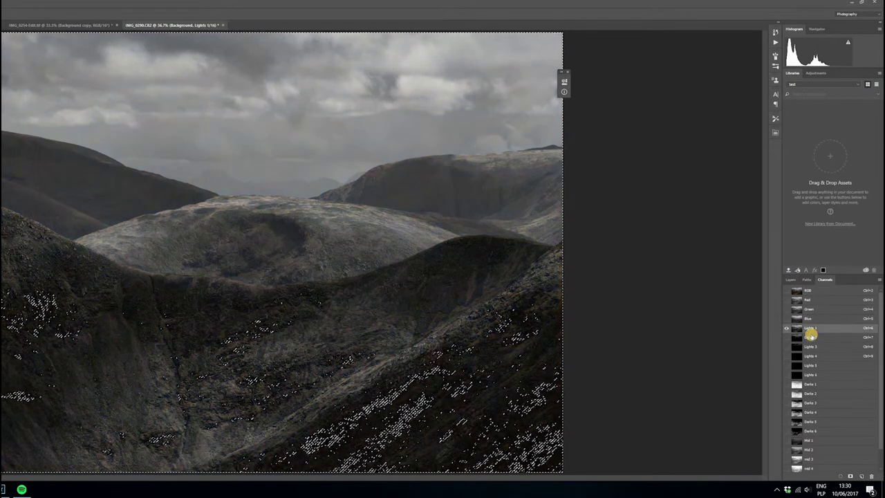
left_click(815, 328)
left_click(811, 336)
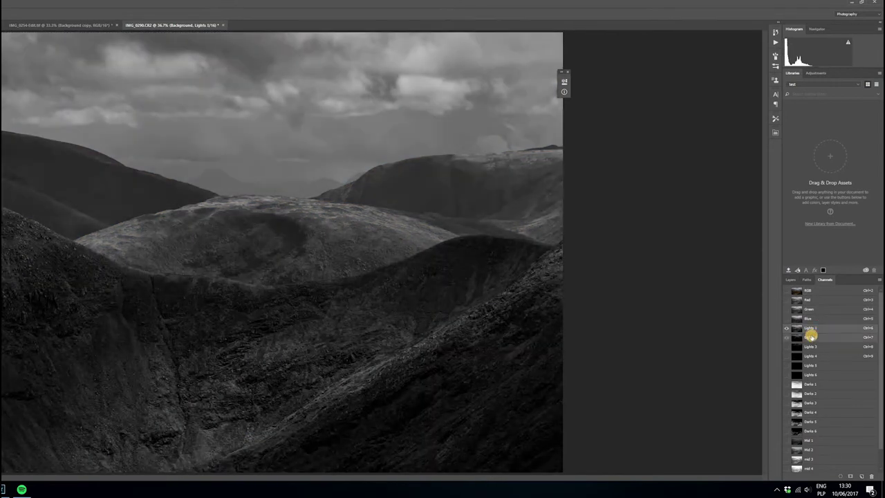
left_click(796, 337, "ctrl")
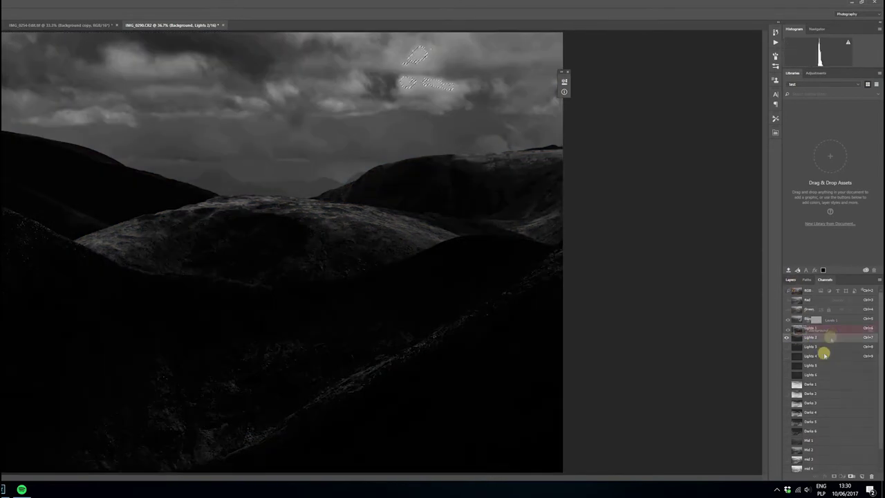
key("ctrl+2")
left_click(845, 476)
left_click(820, 349)
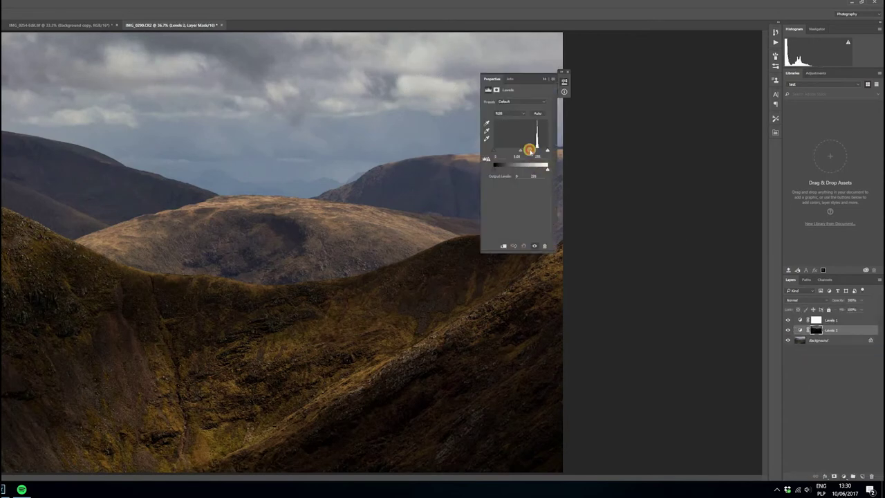
mouse_move(532, 164)
left_mouse_down()
mouse_move(497, 157)
mouse_move(528, 149)
left_mouse_up()
left_click(545, 150)
left_click(544, 78)
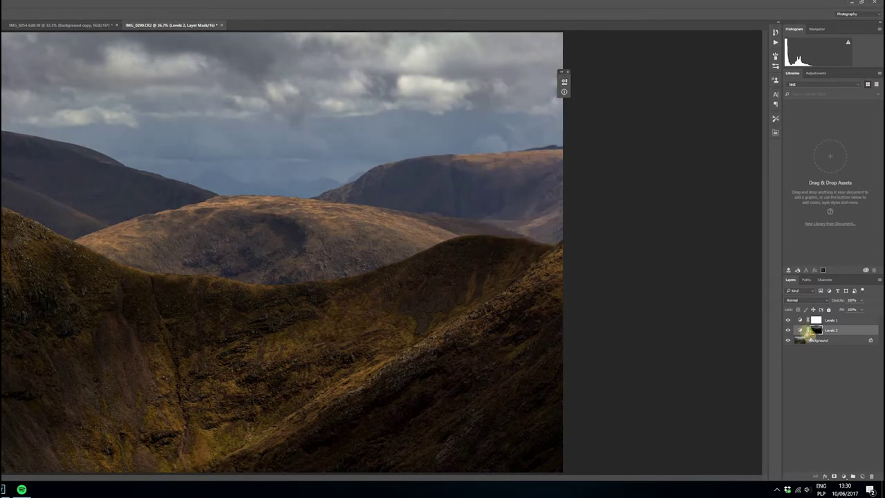
Step: Add Levels 3 masked to the sky, with input 43/236 and output black lifted to 15
left_click(812, 339)
left_click(824, 279)
left_click(817, 334)
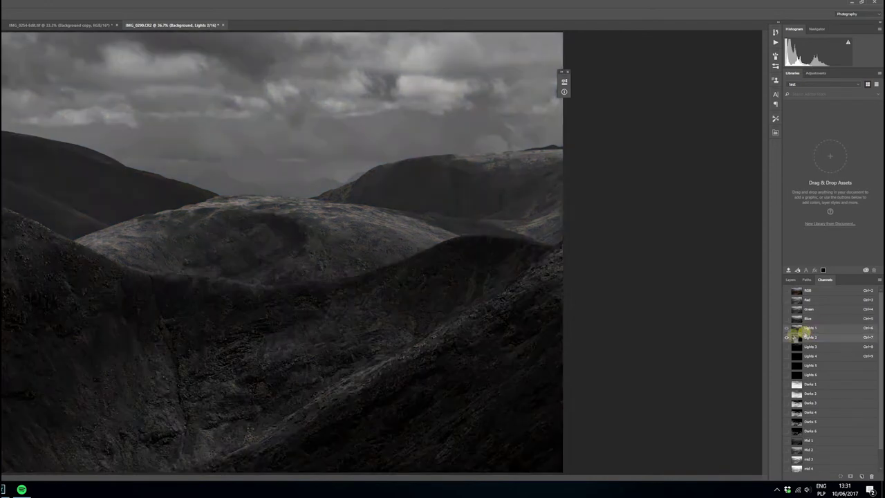
left_click(831, 336, "ctrl")
left_click(843, 476)
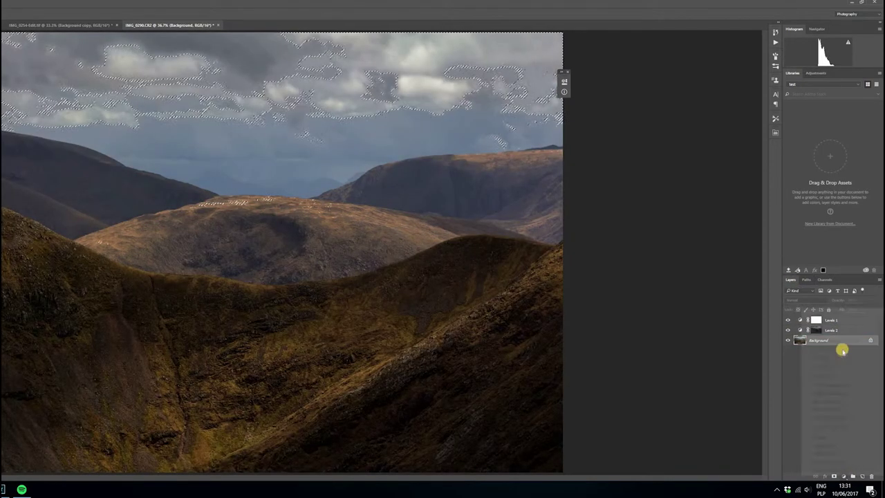
left_click(839, 345)
mouse_move(521, 149)
left_mouse_down()
mouse_move(530, 146)
mouse_move(500, 152)
mouse_move(542, 151)
mouse_move(527, 152)
left_mouse_up()
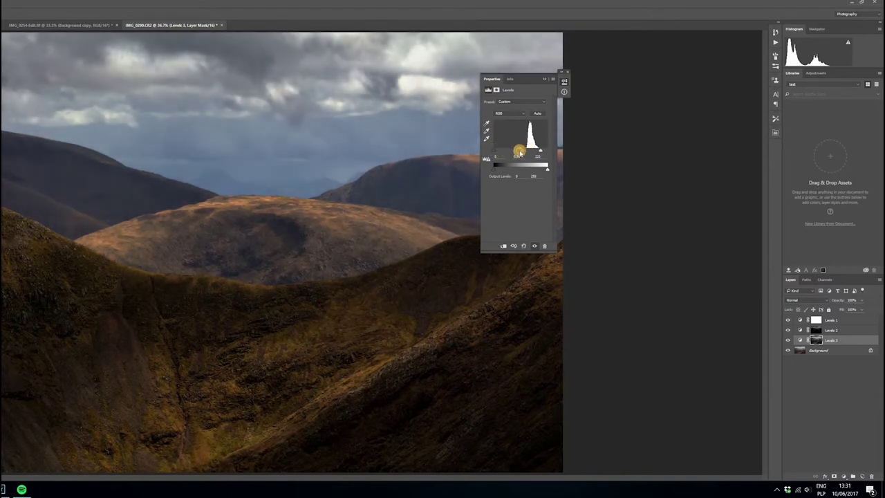
mouse_move(493, 169)
left_mouse_down()
mouse_move(501, 151)
mouse_move(535, 150)
mouse_move(513, 150)
mouse_move(543, 173)
left_mouse_up()
Step: Add a Hue/Saturation layer above the Background targeting Blues with reduced saturation
left_click(544, 79)
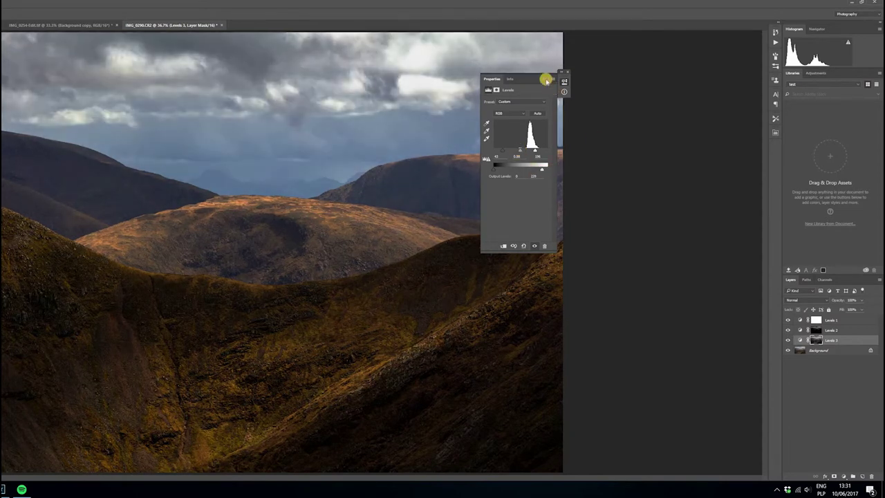
left_click(787, 339)
left_click(822, 350)
left_click(843, 476)
left_click(835, 385)
left_click(409, 122)
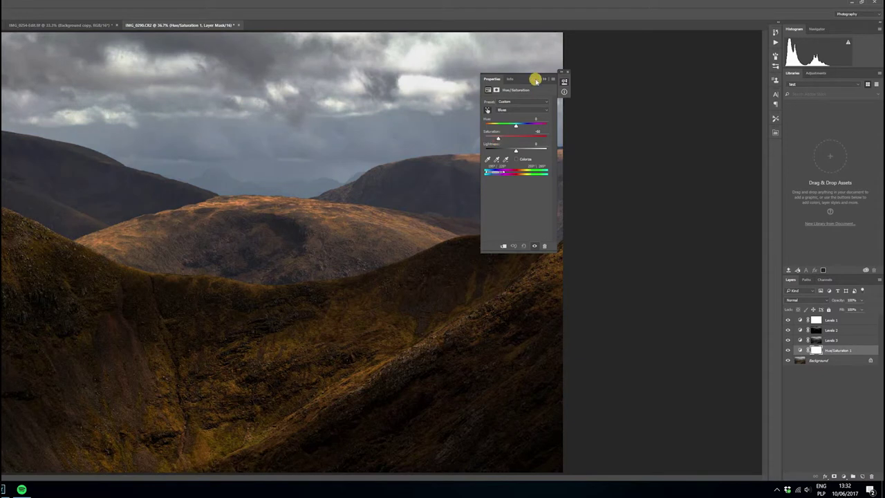
left_click(545, 81)
Step: Load the Darks 1 luminosity mask as a selection and add a Curves adjustment layer
left_click(824, 280)
left_click(807, 392)
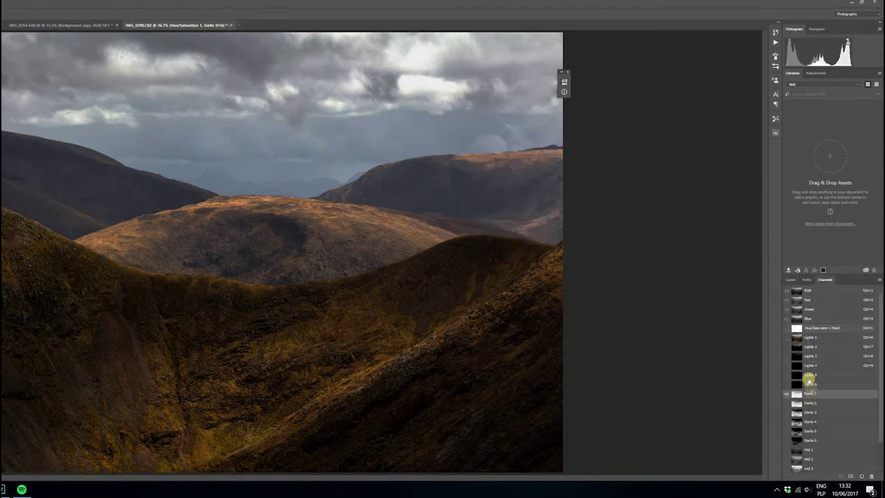
left_click(796, 393, "ctrl")
left_click(789, 279)
left_click(829, 358)
left_click(843, 476)
key("Return")
left_click(545, 80)
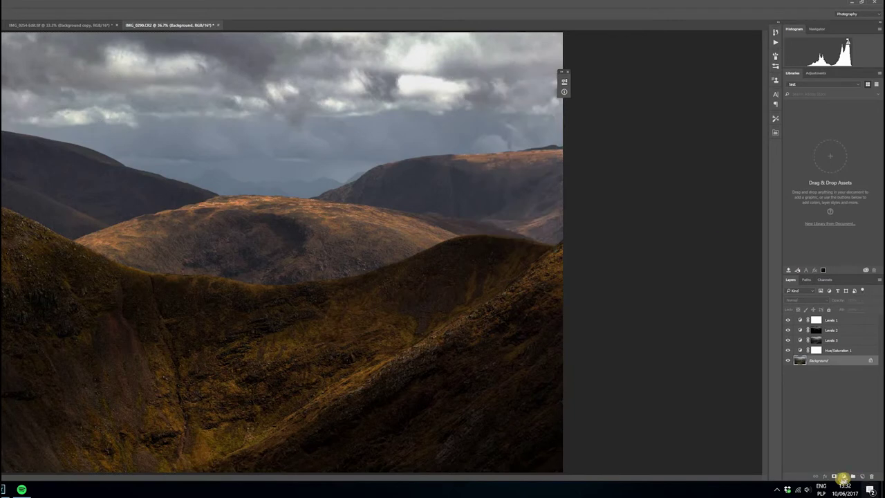
Step: Add Levels 4 above the Background, drag its midtone slider to darken shadows, and toggle it to compare
left_click(800, 360)
left_click(843, 477)
left_click(823, 350)
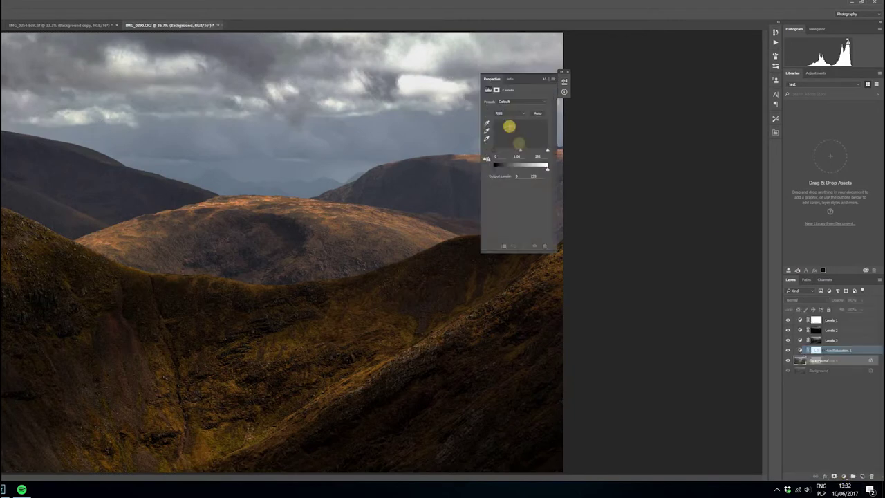
mouse_move(519, 150)
left_mouse_down()
mouse_move(497, 150)
mouse_move(549, 149)
mouse_move(520, 149)
mouse_move(487, 170)
mouse_move(497, 150)
left_mouse_up()
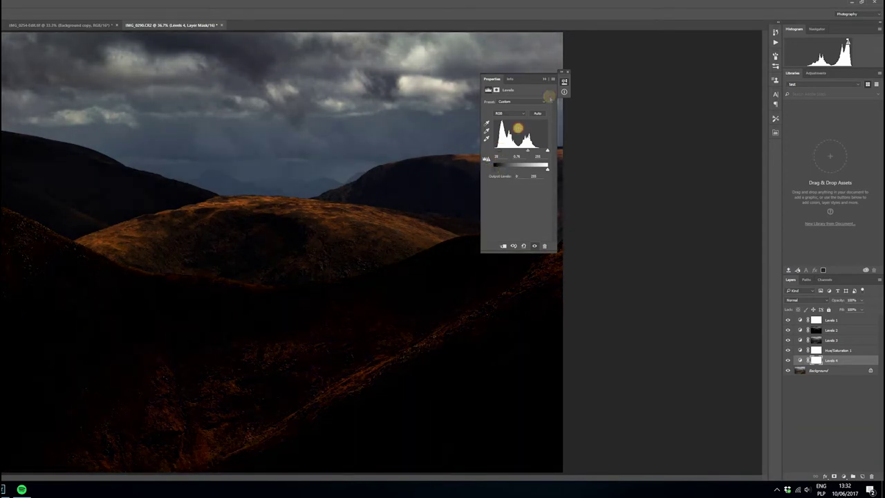
left_click(834, 364)
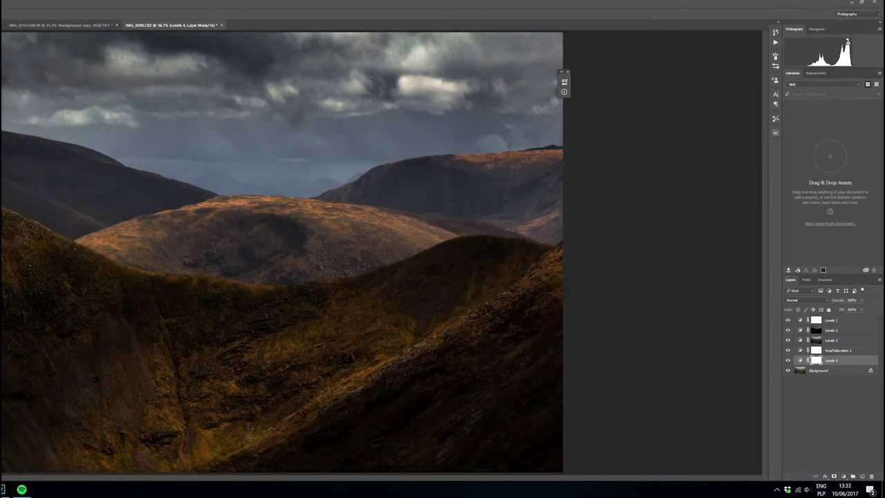
left_click(787, 360)
left_click(787, 360)
Step: Load the Mid 1 luminosity mask as a selection and add a masked Levels 5 layer
key("alt+bracketleft")
left_click(824, 279)
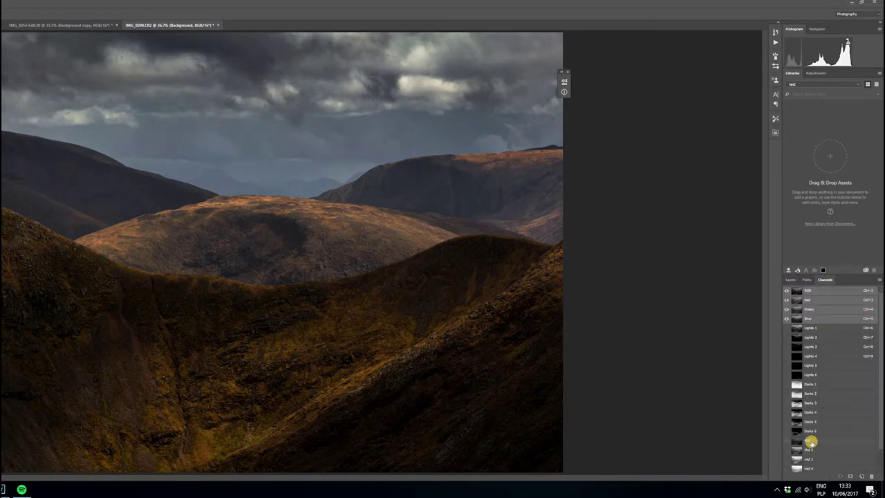
left_click(809, 439)
left_click(796, 440, "ctrl")
key("Return")
left_click(789, 280)
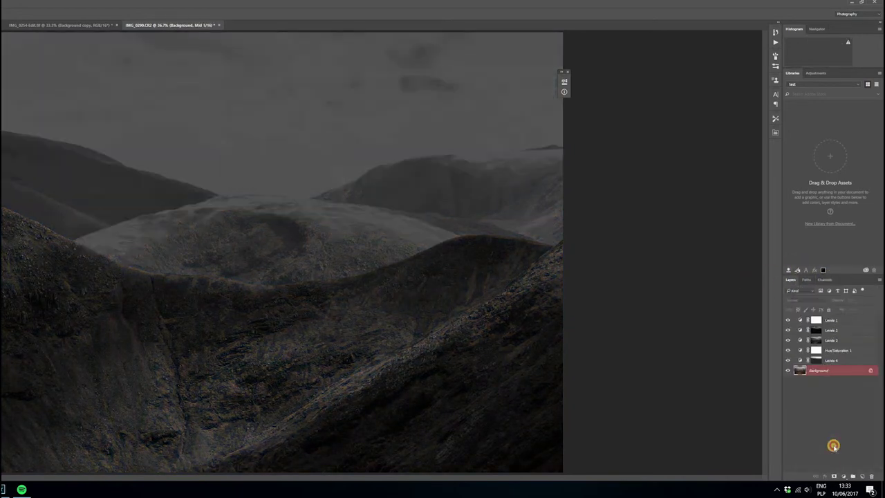
left_click(843, 476)
left_click(849, 346)
Step: Set Levels 5 input to 47/0.77/242 and output to 28–251
mouse_move(520, 148)
left_mouse_down()
mouse_move(530, 148)
mouse_move(510, 150)
left_mouse_up()
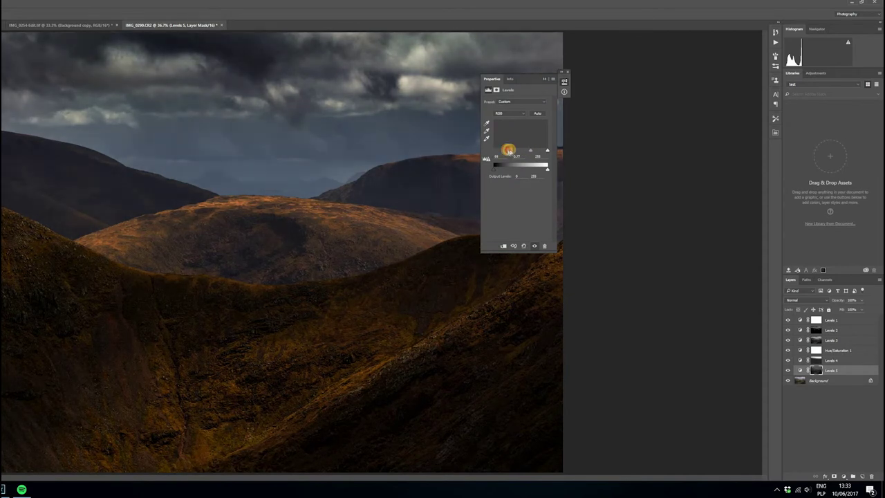
left_click_drag(504, 152, 543, 151)
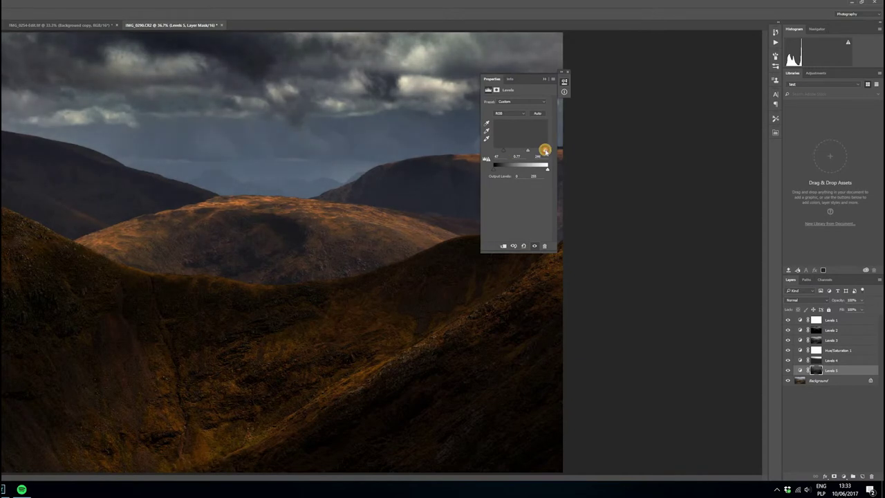
left_click_drag(498, 170, 503, 171)
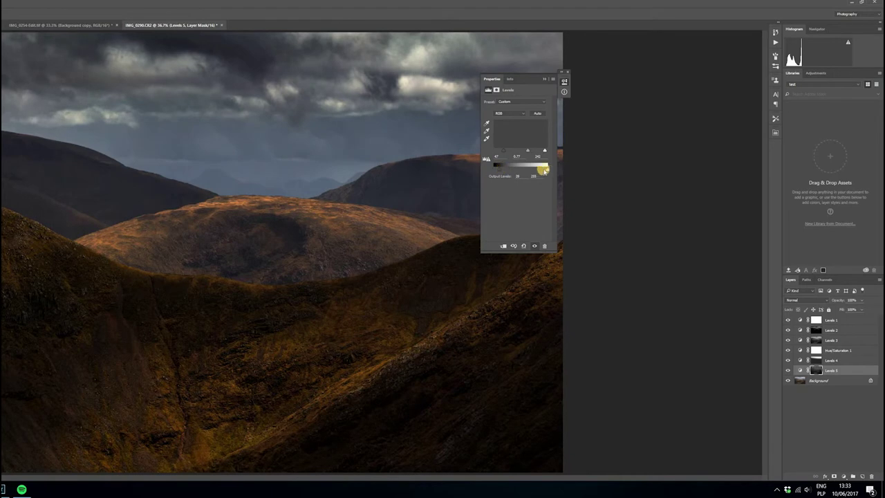
mouse_move(542, 170)
left_mouse_down()
mouse_move(529, 173)
mouse_move(551, 168)
left_mouse_up()
left_click(543, 79)
scroll(438, 286, "down", 1)
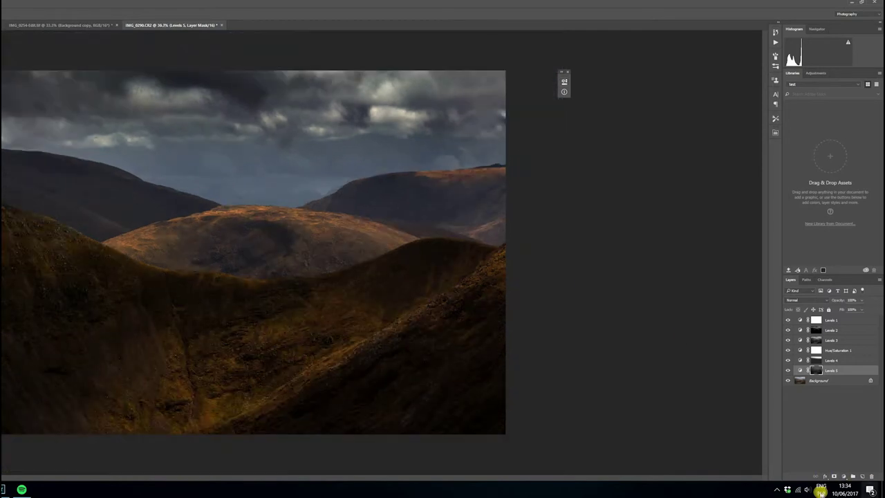
left_click(806, 489)
scroll(744, 468, "down", 11)
scroll(744, 467, "up", 2)
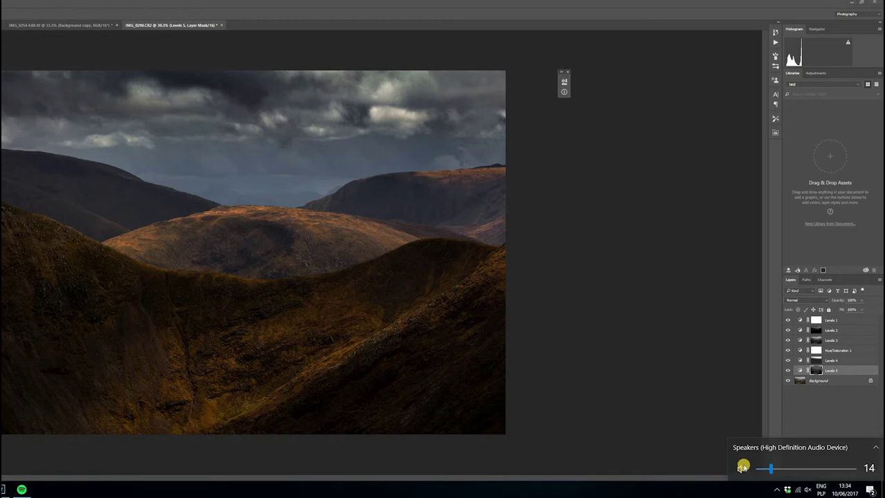
left_click_drag(768, 469, 786, 468)
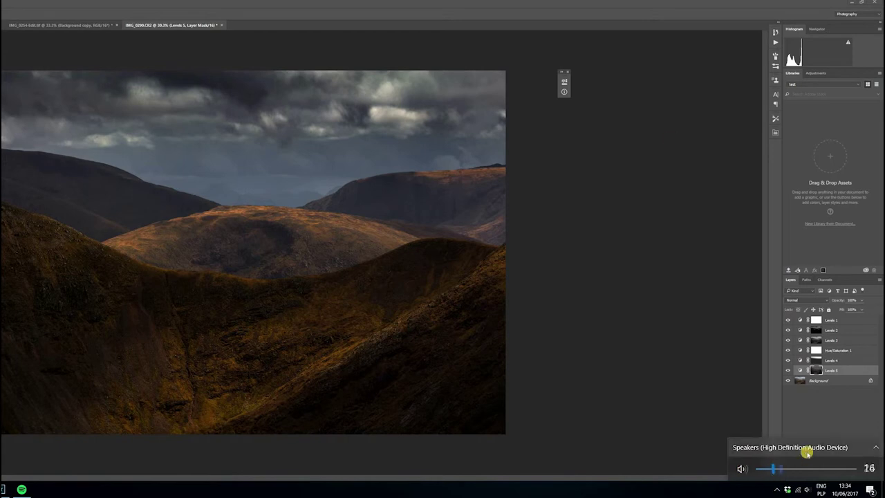
left_click(323, 7)
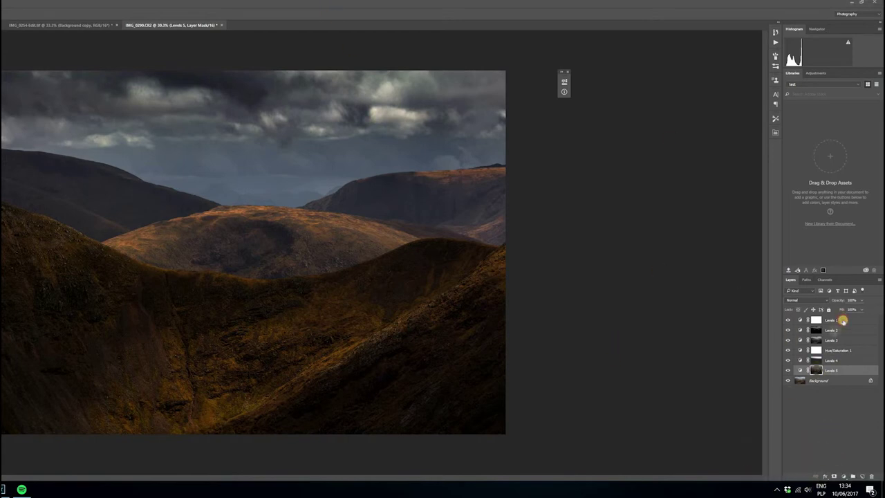
Step: Group the adjustment layers into Group 1 and toggle it to compare with the original
left_click(842, 320, "shift")
key("ctrl+g")
left_click(787, 320)
left_click(787, 320)
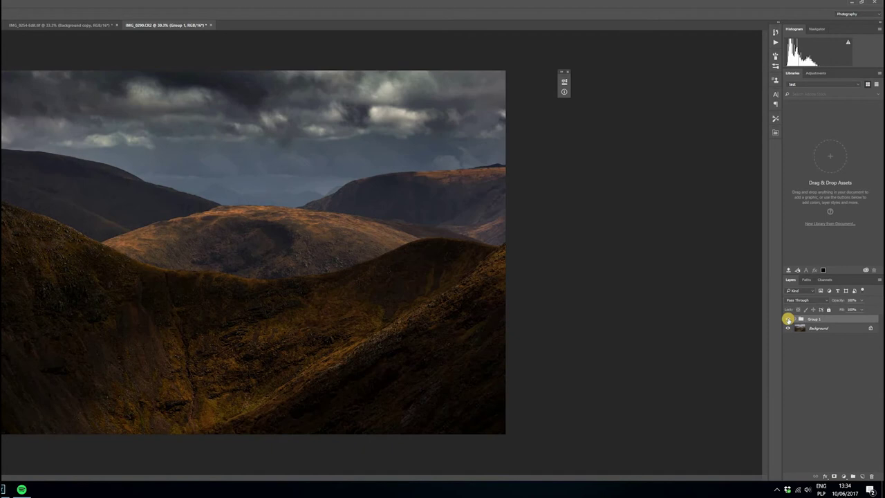
left_click(788, 319)
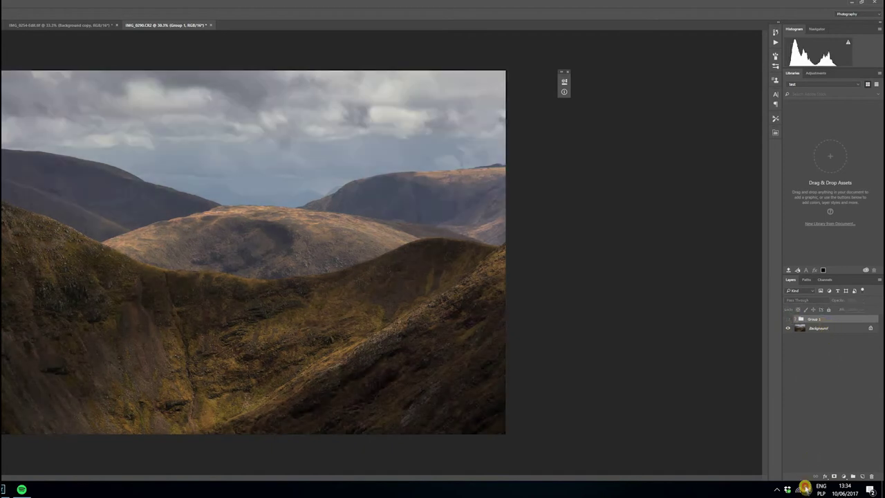
left_click(802, 488)
left_click(636, 35)
left_click(788, 318)
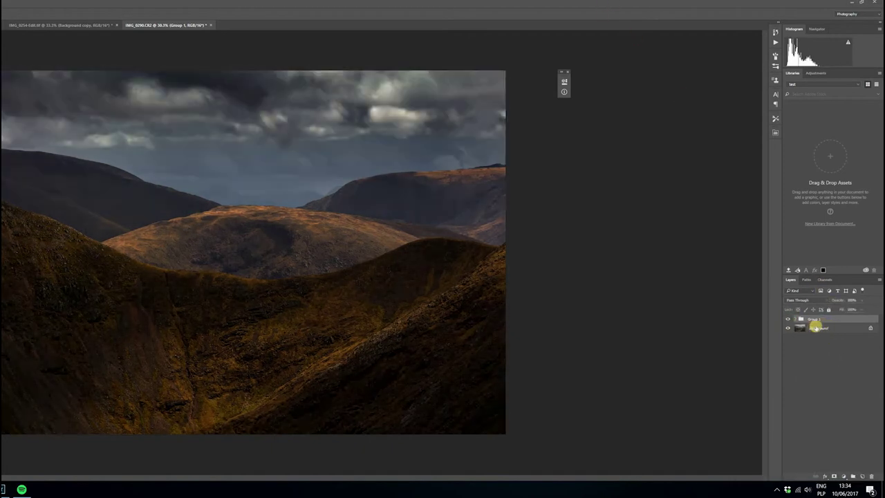
Step: Compare the sky with and without Levels 4, then lower its opacity to about 36%
left_click(816, 327)
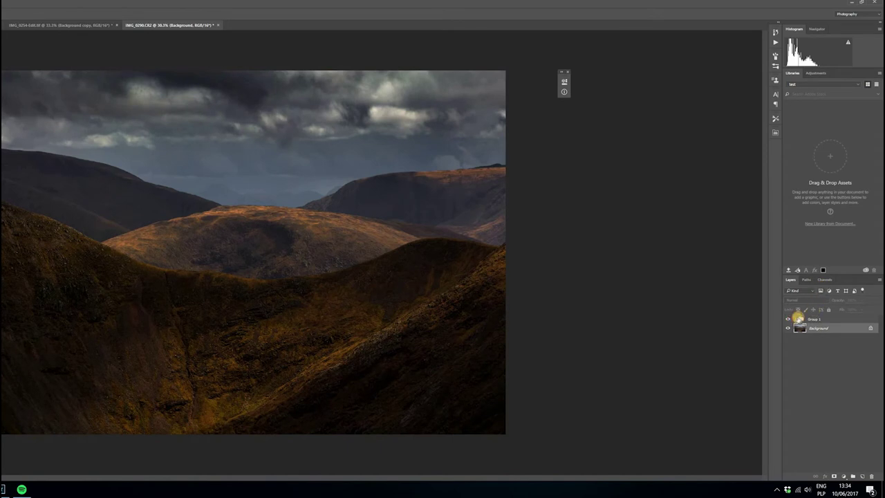
left_click(795, 318)
left_click(788, 337)
left_click(787, 337)
left_click(787, 337)
left_click(787, 337)
left_click(788, 368)
left_click(787, 367)
left_click(787, 367)
left_click(787, 368)
left_click(822, 370)
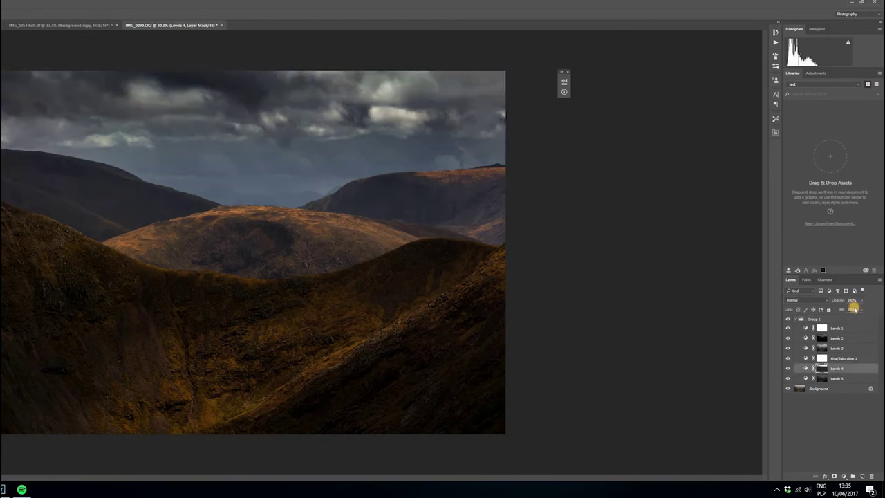
left_click_drag(855, 310, 852, 306)
left_click(789, 325)
Step: Darken the Levels 1 midtones to about 0.72 and paint its mask across the sky
left_click(788, 327)
left_click(788, 328)
double_click(821, 327)
left_click_drag(525, 149, 526, 150)
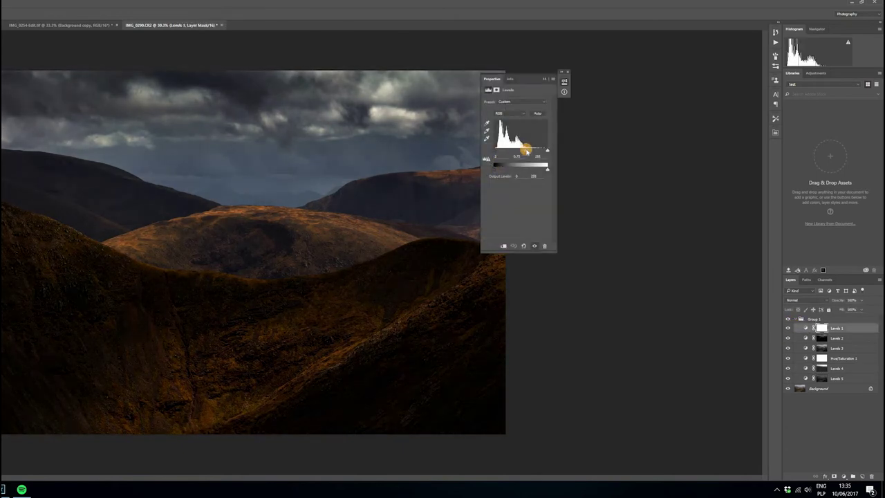
left_click(545, 78)
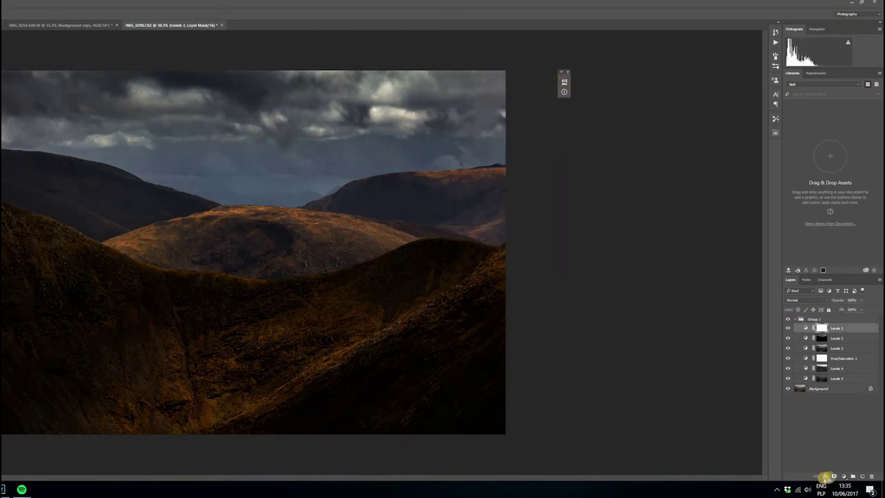
left_click_drag(60, 97, 533, 99)
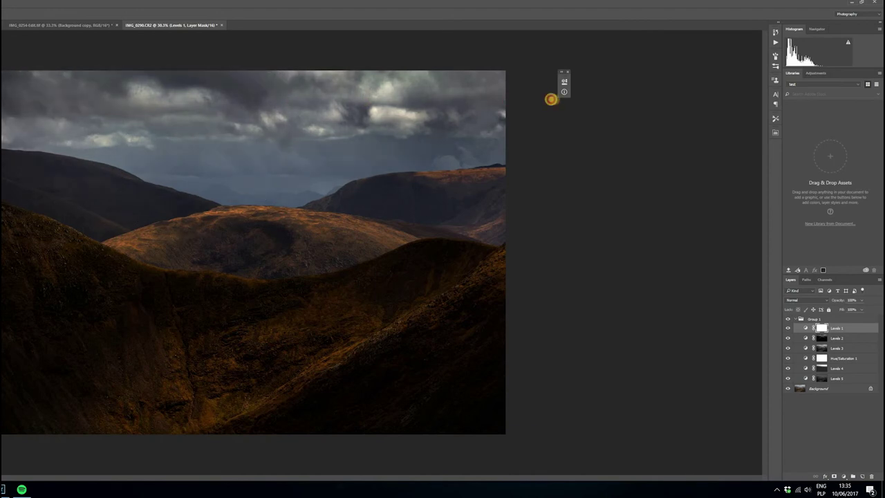
key("ctrl+z")
left_click_drag(474, 89, 83, 75)
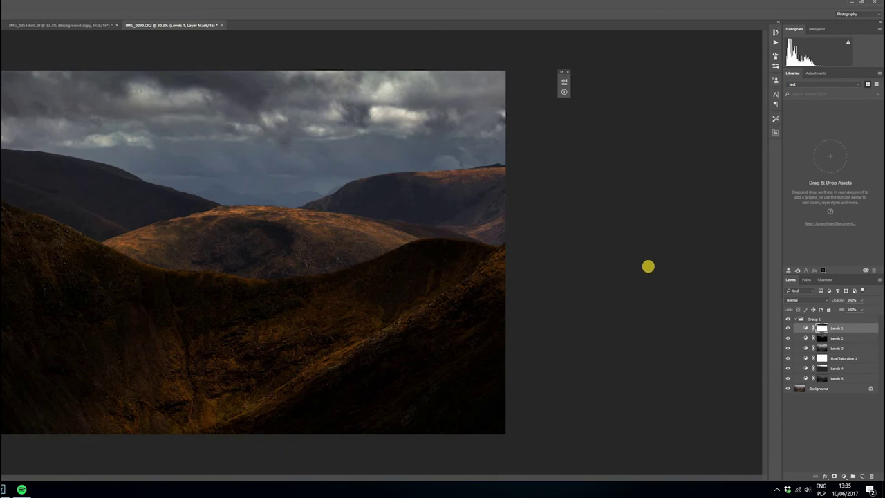
Step: In Hue/Saturation 1, set the Blues range Saturation to about -90 with a slight hue shift
double_click(804, 358)
left_click(509, 111)
left_click(511, 140)
left_click_drag(515, 137, 487, 138)
left_click(491, 139)
mouse_move(499, 128)
left_mouse_down()
mouse_move(480, 129)
mouse_move(506, 129)
left_mouse_up()
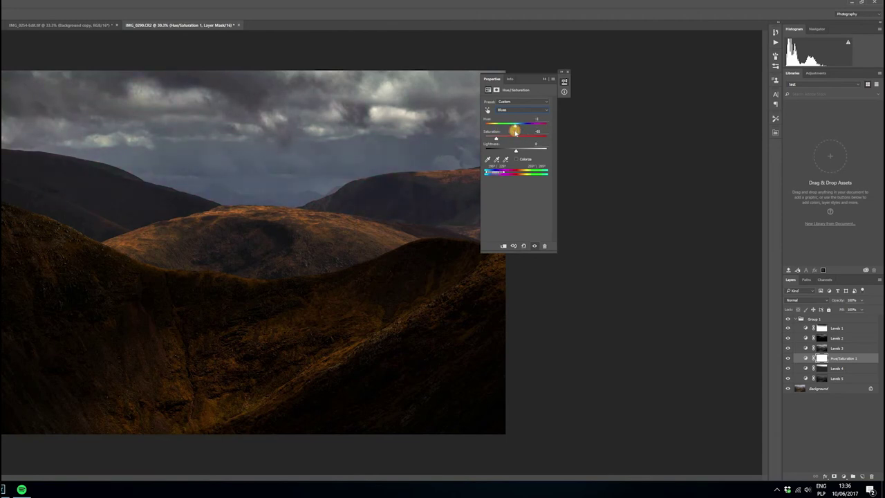
left_click(544, 79)
Step: Zoom in slightly and toggle Levels 5, 3, 2 and 1 visibility to compare their effects
key("ctrl+plus")
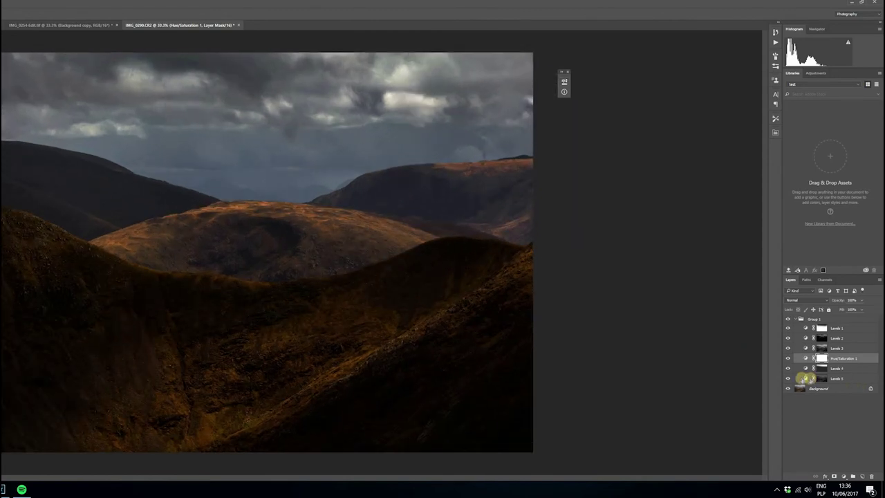
left_click(787, 378)
left_click(787, 378)
left_click(787, 378)
left_click(788, 377)
left_click(787, 348)
left_click(787, 348)
left_click(787, 337)
left_click(788, 337)
left_click(787, 331)
left_click(788, 331)
scroll(292, 201, "down", 3)
Step: Crop the thin bottom strip off the photo, then hide Group 1 to view the uncorrected crop
key("ctrl+t")
left_click_drag(232, 369, 337, 382)
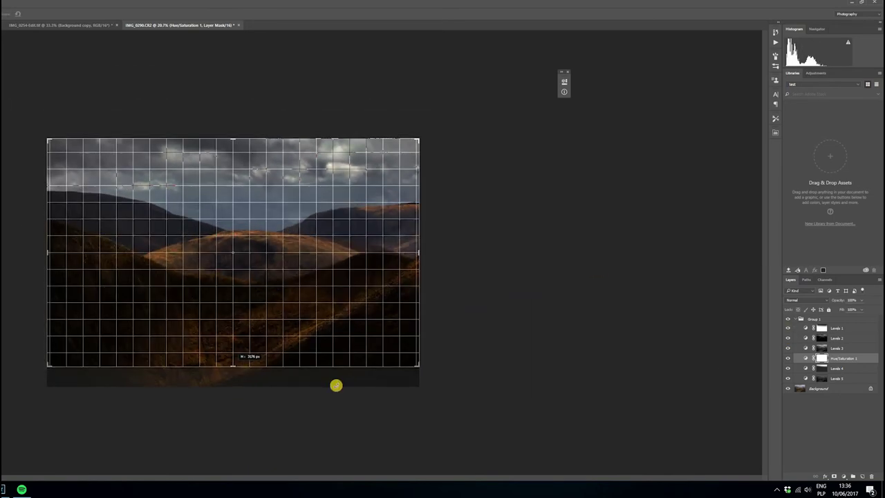
key("Return")
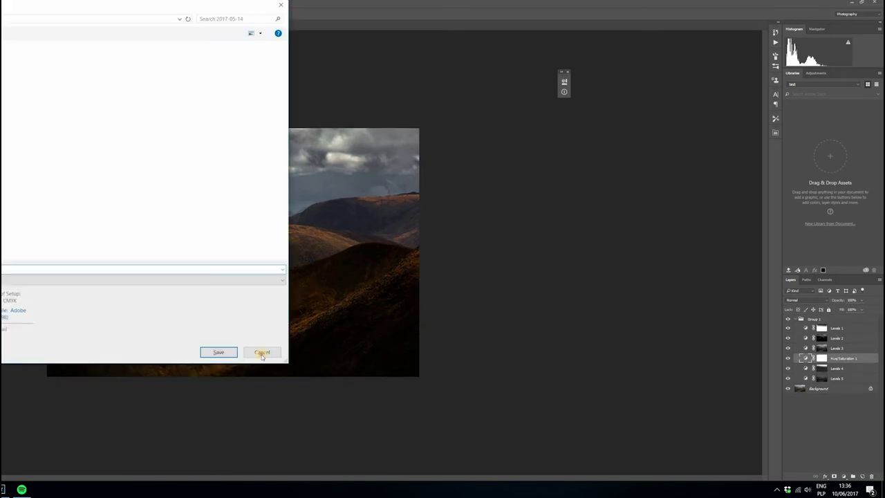
left_click(787, 319)
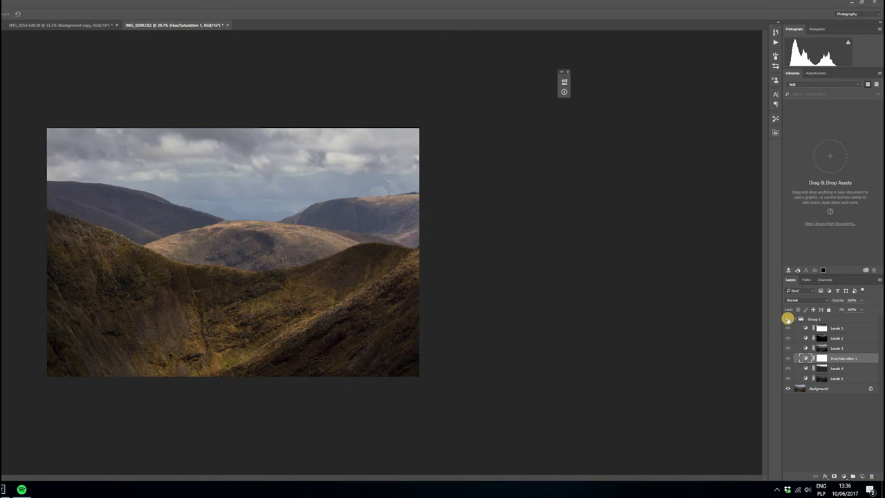
Step: Make Group 1 visible again to restore the darkened, warm adjustments on the cropped photo
left_click(787, 320)
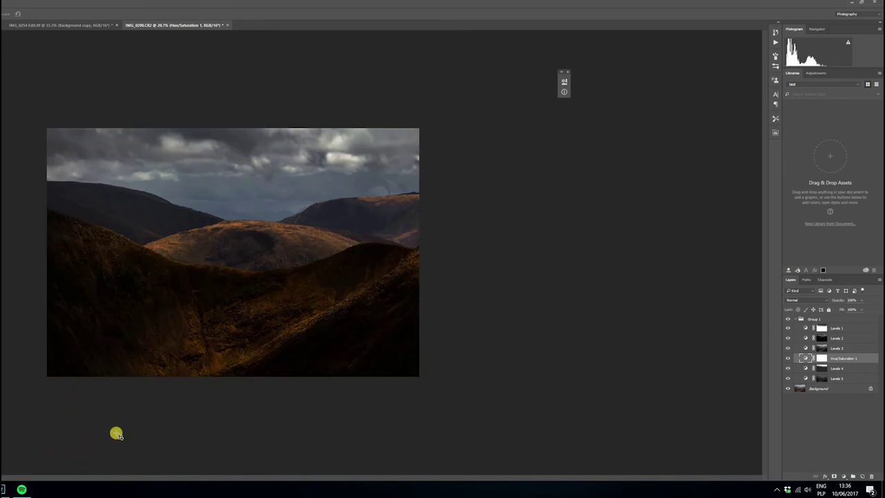